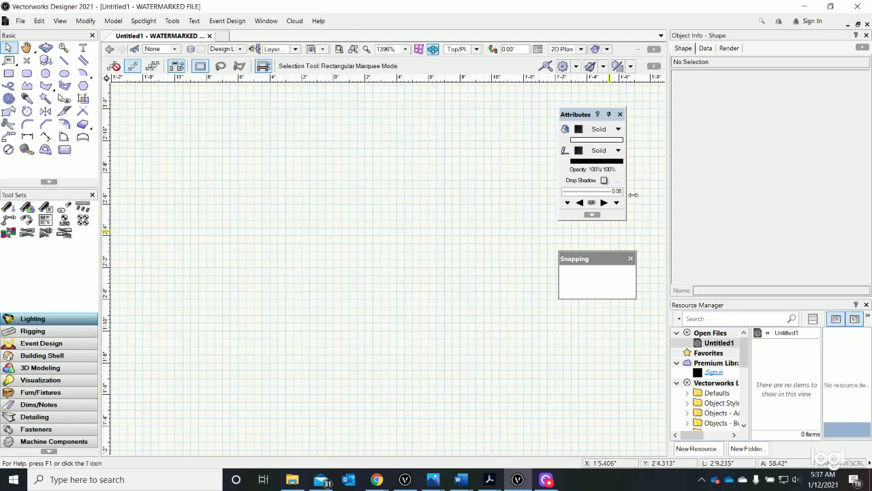
# - Show the Snapping palette with Ctrl+Shift+8
pyautogui.hotkey('ctrl', 'shift', '8')
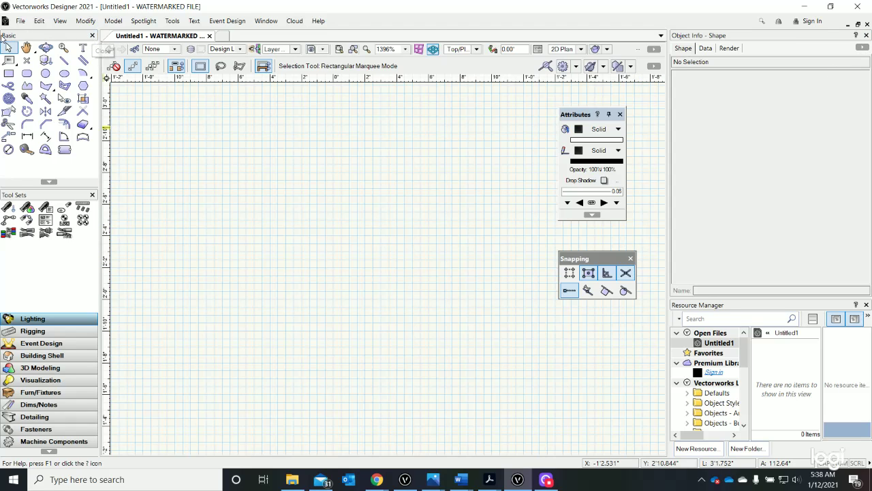
# - Close the Basic palette, dismiss the backup prompt, and reopen Basic from Window > Palettes
pyautogui.click(92, 35)
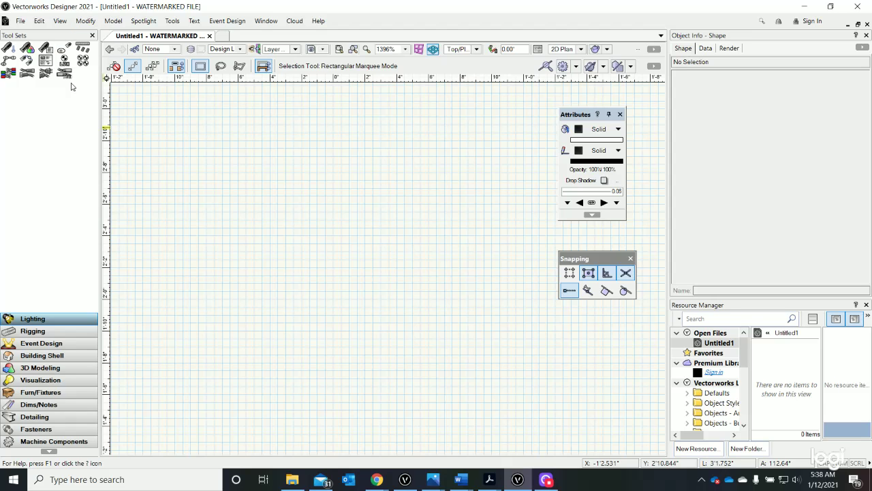
pyautogui.click(266, 22)
pyautogui.moveTo(278, 39)
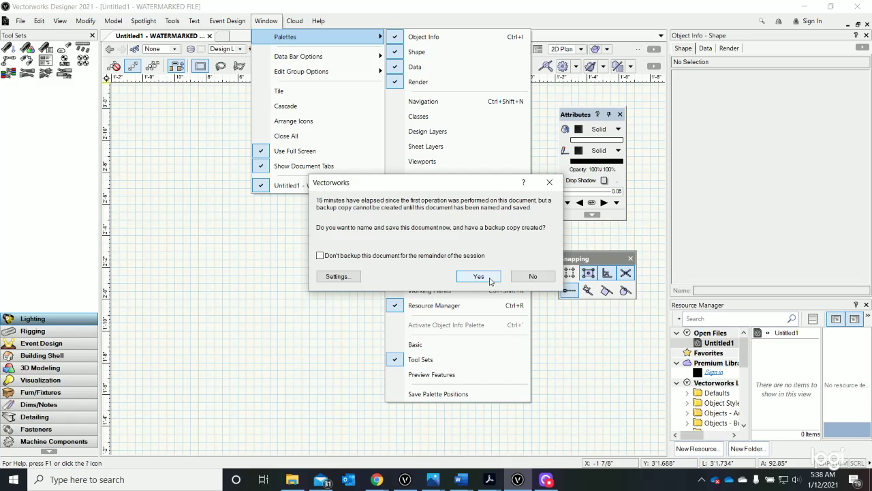
pyautogui.click(528, 276)
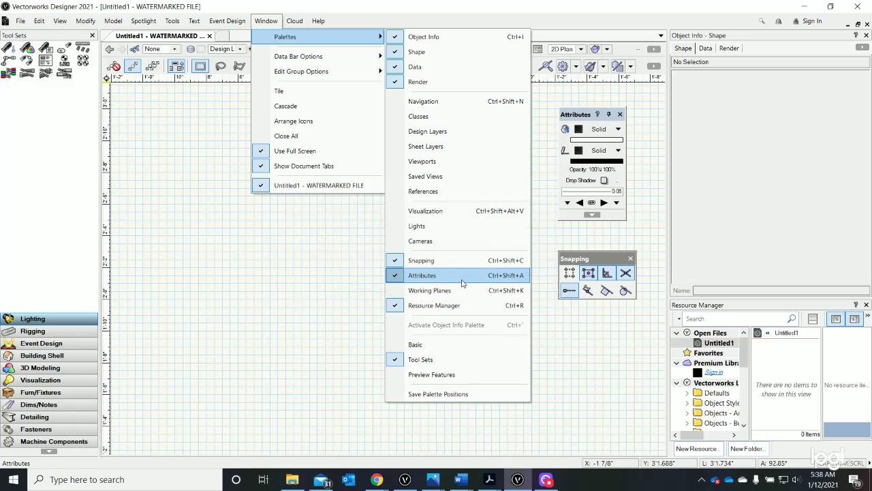
pyautogui.click(415, 345)
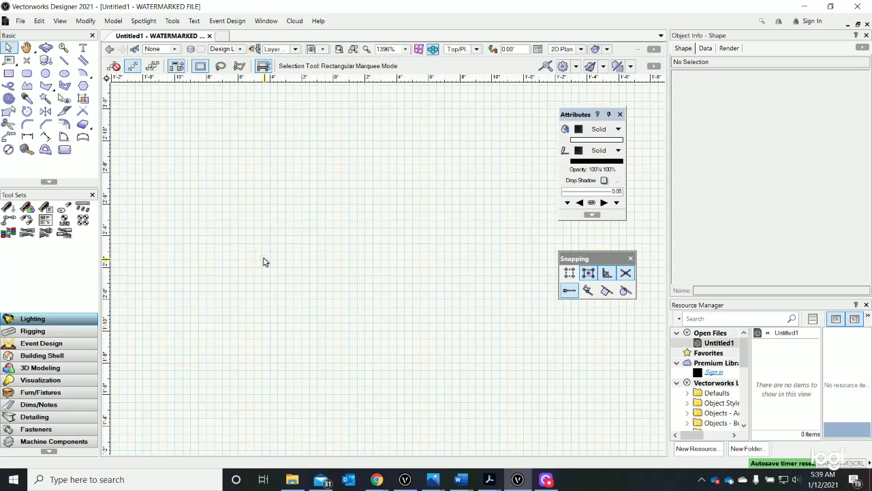
pyautogui.middleClick(265, 262)
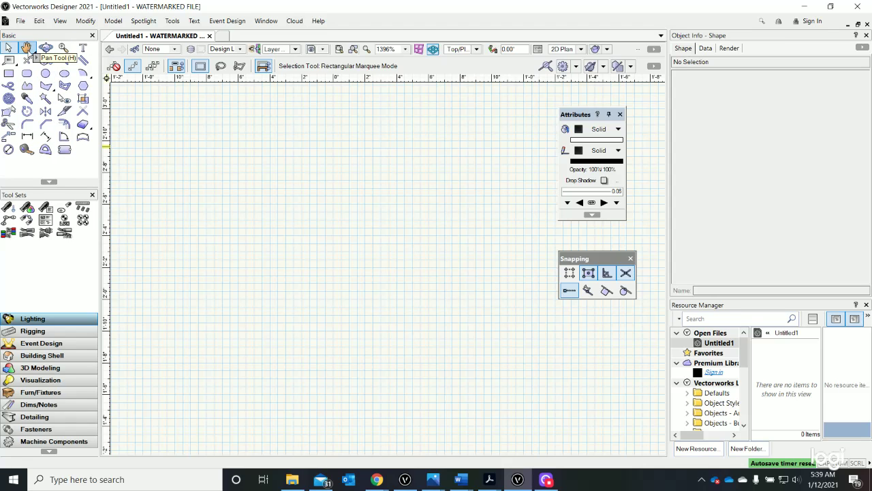
# - Pan around the empty grid in several directions with the Pan Tool
pyautogui.click(28, 49)
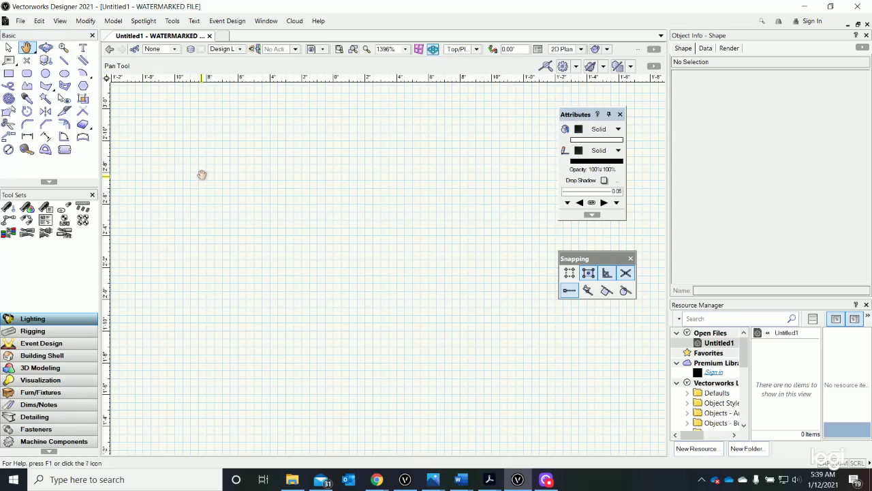
pyautogui.moveTo(201, 177)
pyautogui.mouseDown()
pyautogui.moveTo(212, 218)
pyautogui.moveTo(244, 243)
pyautogui.moveTo(306, 251)
pyautogui.moveTo(411, 233)
pyautogui.mouseUp()
pyautogui.moveTo(236, 189); pyautogui.dragTo(300, 240)
pyautogui.moveTo(425, 275); pyautogui.dragTo(351, 217)
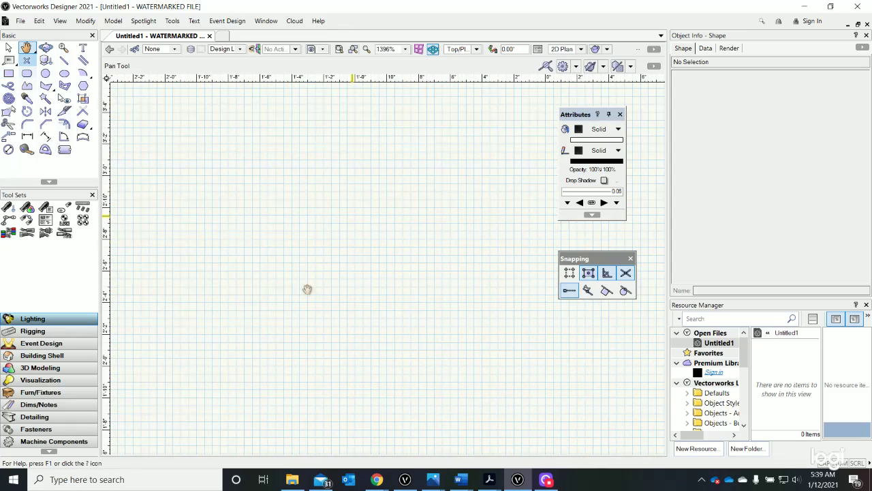
pyautogui.moveTo(335, 276); pyautogui.dragTo(336, 350)
pyautogui.moveTo(356, 231)
pyautogui.mouseDown()
pyautogui.moveTo(286, 216)
pyautogui.moveTo(233, 221)
pyautogui.mouseUp()
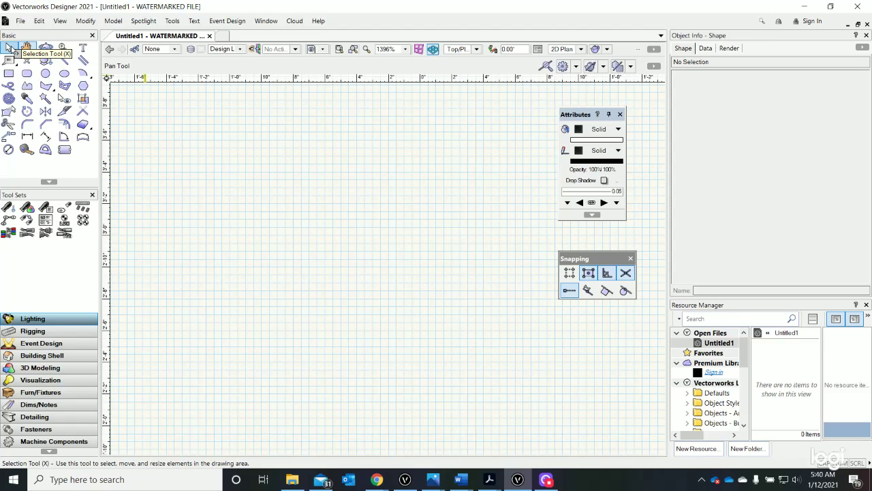
# - Switch back to the Selection Tool and bring up the radial tool menu on the canvas
pyautogui.click(9, 48)
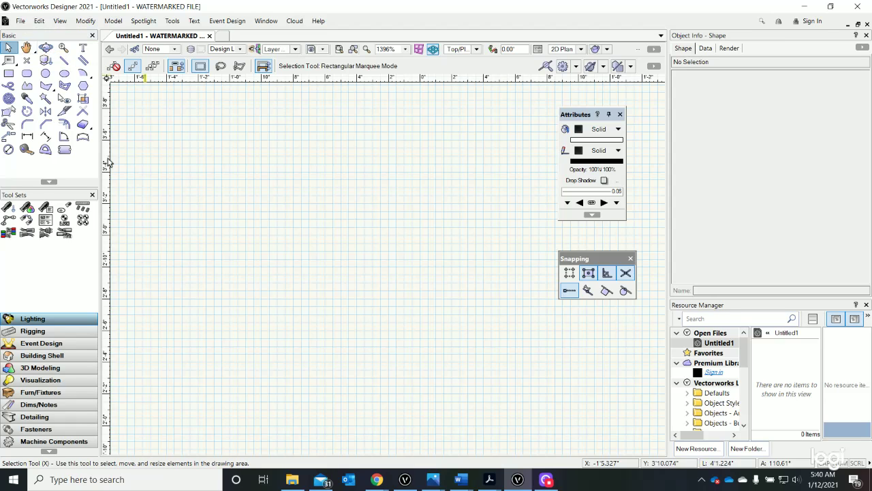
pyautogui.middleClick(329, 289)
# - Zoom out and back in to about 931%, then right-click the empty drawing once
pyautogui.scroll(-1, 382, 245)
pyautogui.scroll(-1, 380, 245)
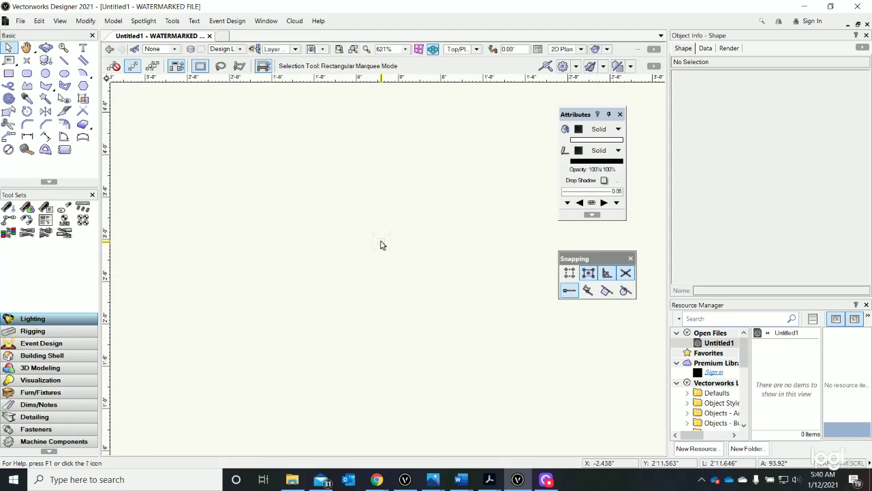
pyautogui.scroll(3, 381, 246)
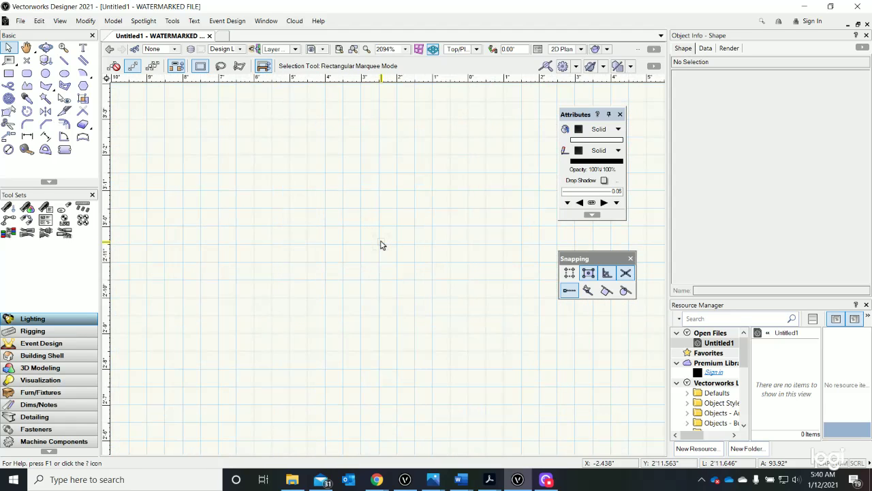
pyautogui.scroll(1, 381, 246)
pyautogui.scroll(1, 380, 246)
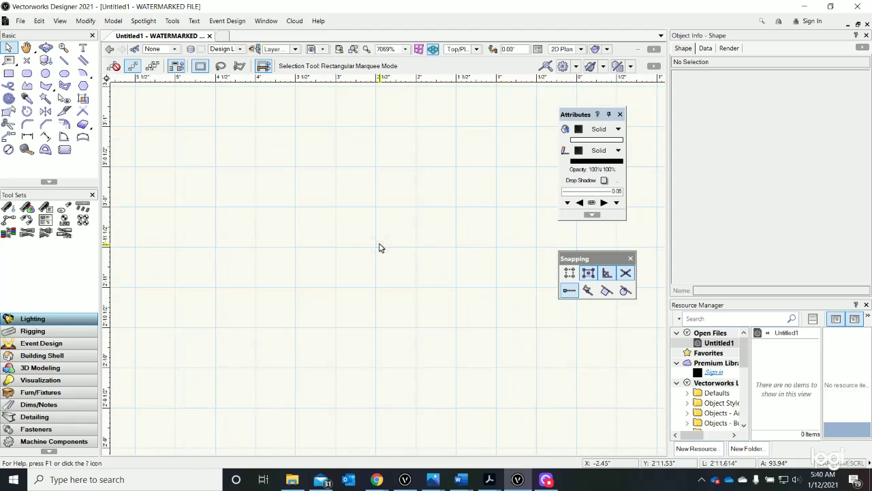
pyautogui.scroll(1, 381, 248)
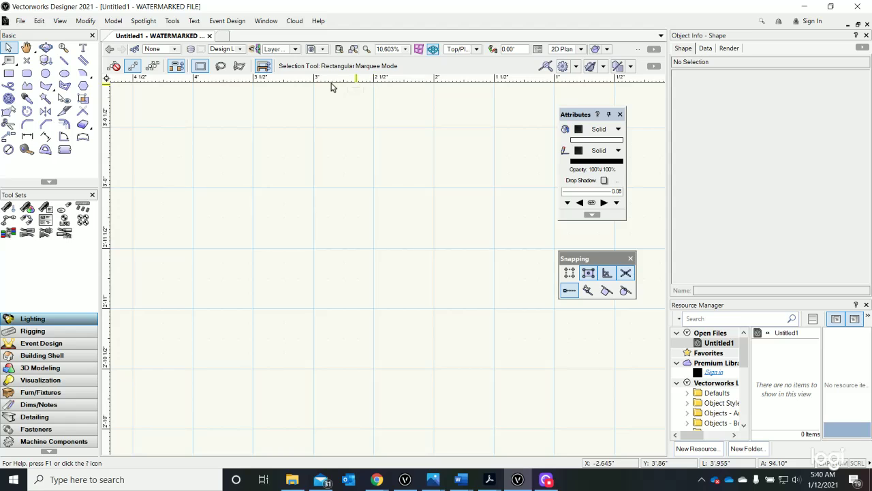
pyautogui.scroll(1, 407, 139)
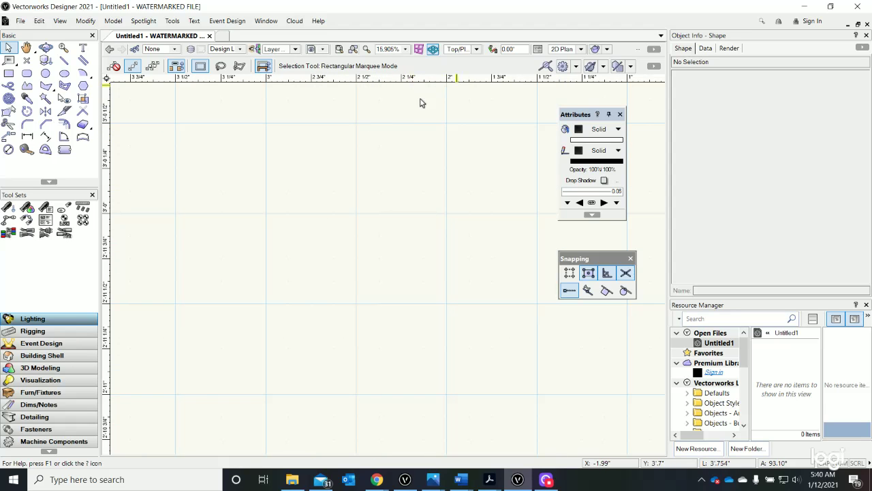
pyautogui.scroll(1, 387, 125)
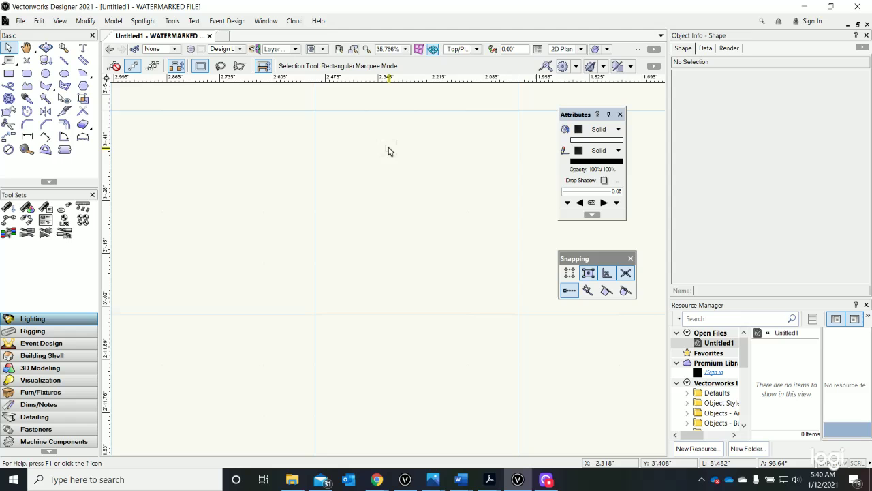
pyautogui.scroll(-2, 389, 152)
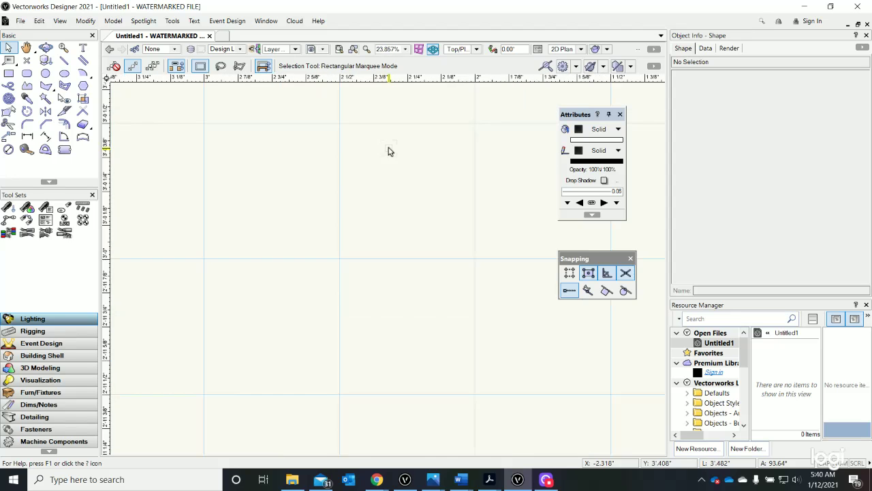
pyautogui.scroll(-8, 389, 151)
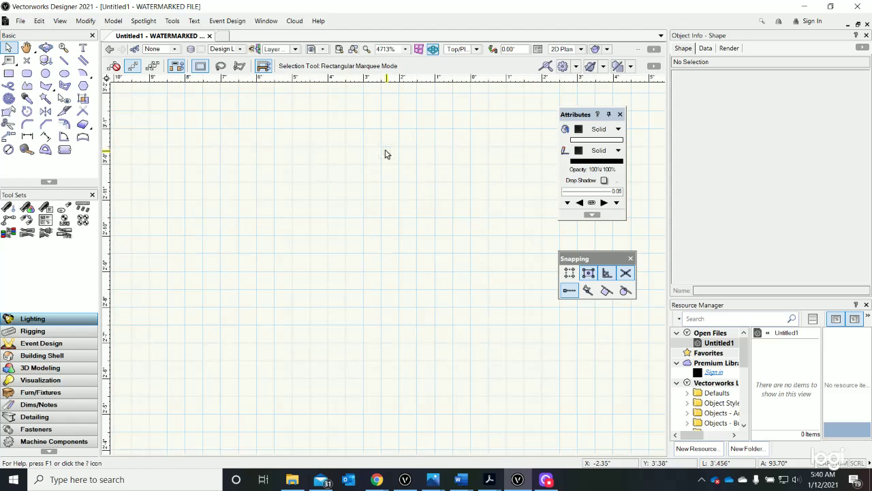
pyautogui.scroll(-6, 385, 154)
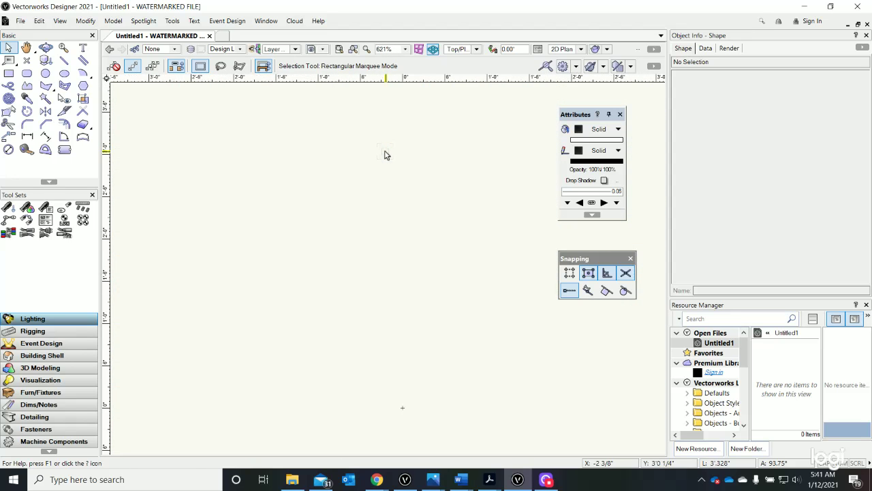
pyautogui.scroll(-2, 385, 155)
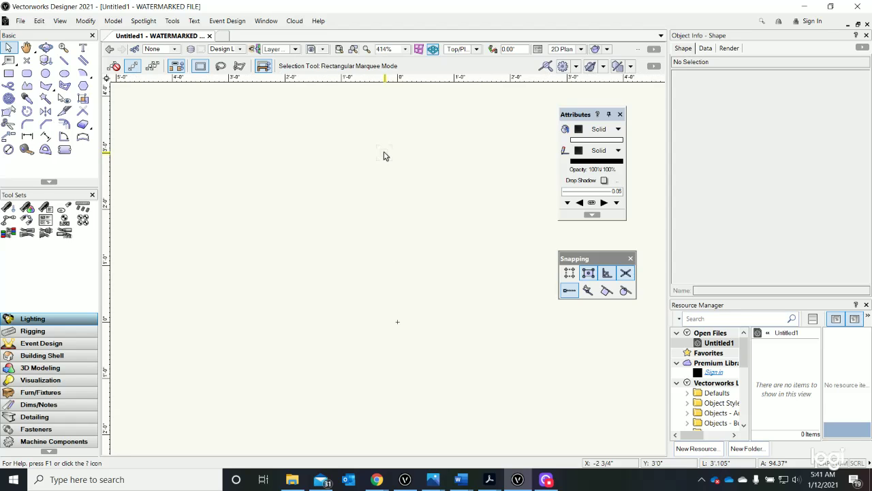
pyautogui.scroll(2, 371, 162)
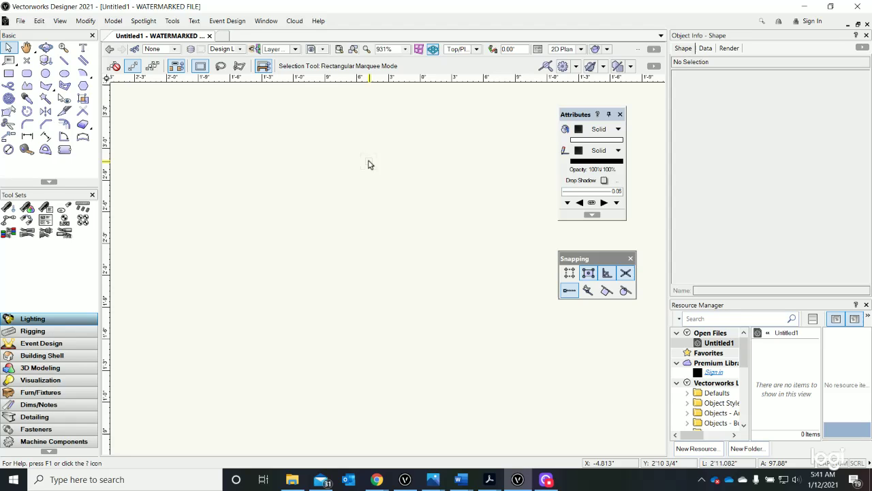
pyautogui.rightClick(368, 164)
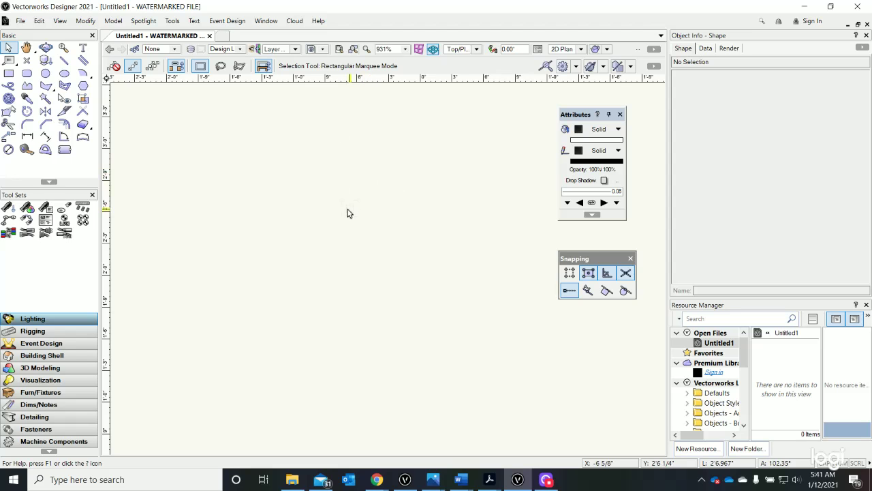
# - Zoom in to about 3142% so the grid lines show
pyautogui.scroll(-2, 340, 232)
pyautogui.scroll(8, 337, 245)
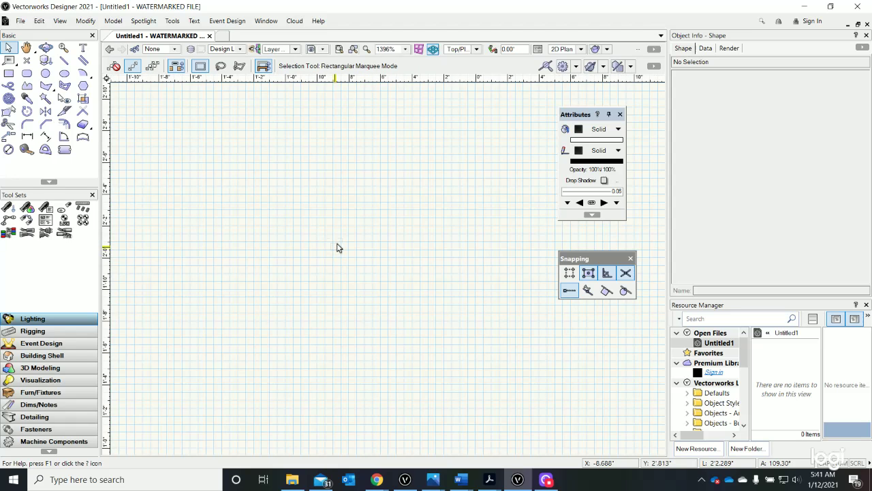
pyautogui.scroll(2, 342, 246)
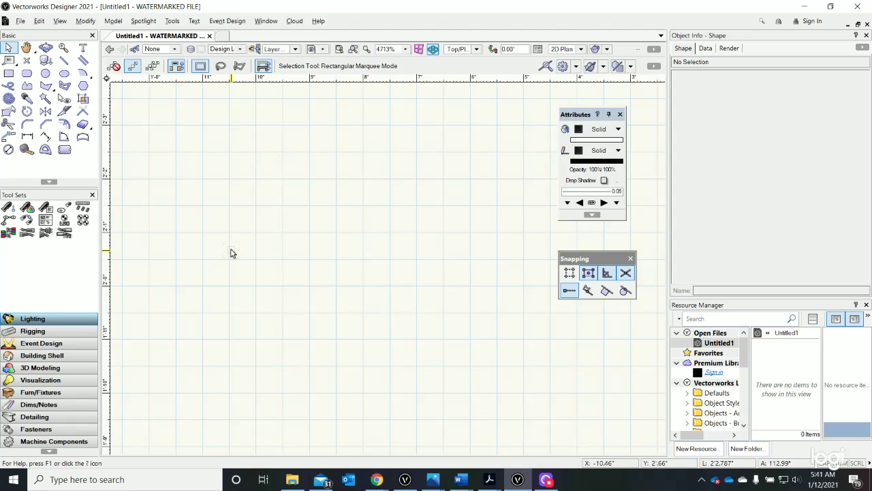
pyautogui.scroll(-3, 266, 242)
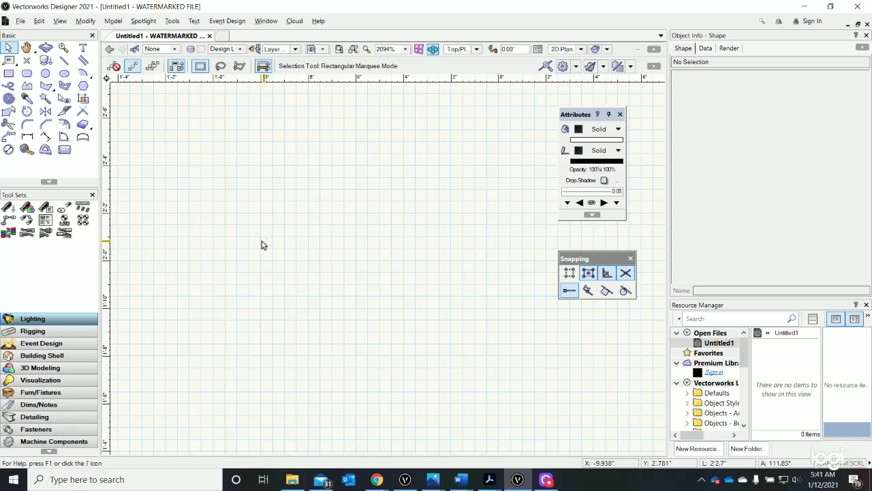
pyautogui.scroll(4, 265, 246)
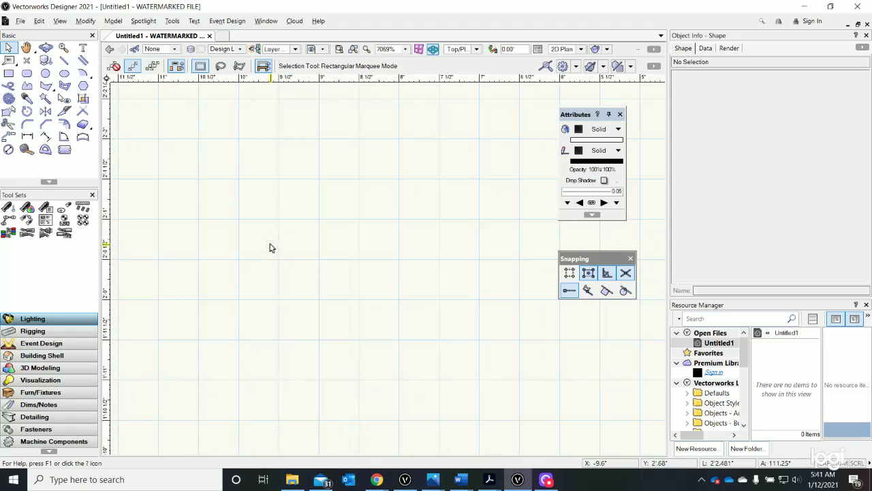
pyautogui.scroll(-3, 418, 247)
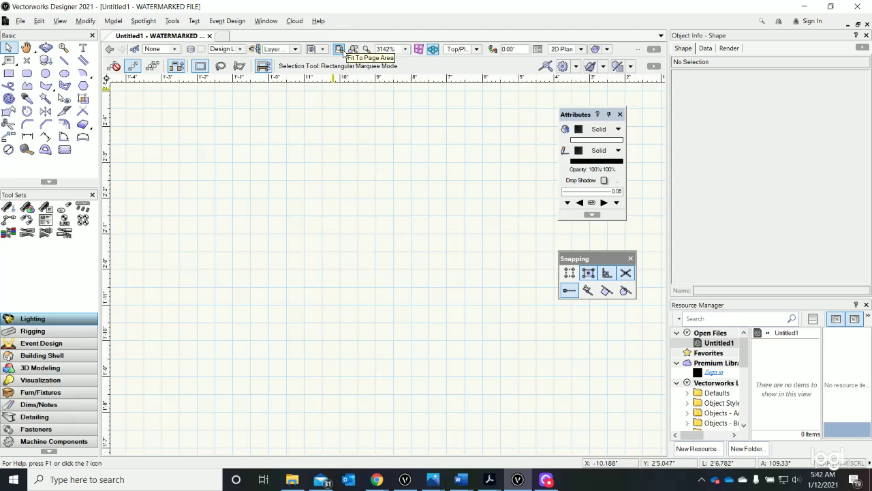
# - Fit the page area into the view at 59% zoom
pyautogui.click(339, 50)
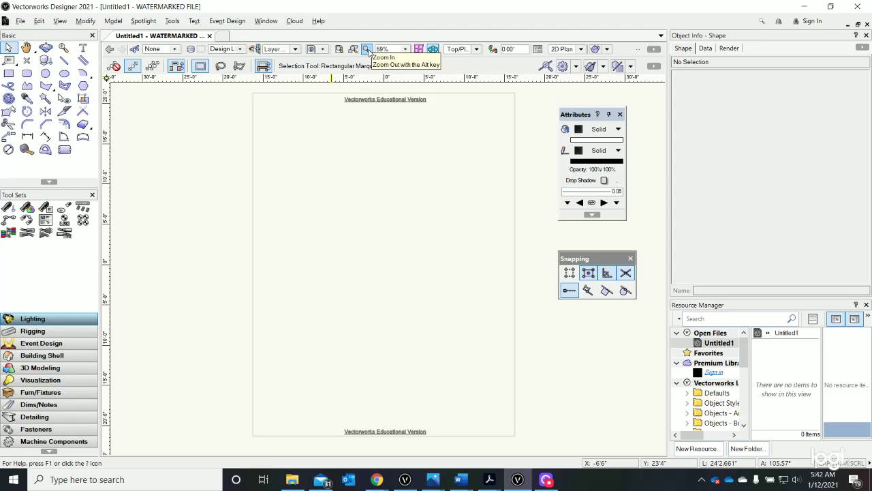
pyautogui.click(368, 52)
pyautogui.click(368, 52)
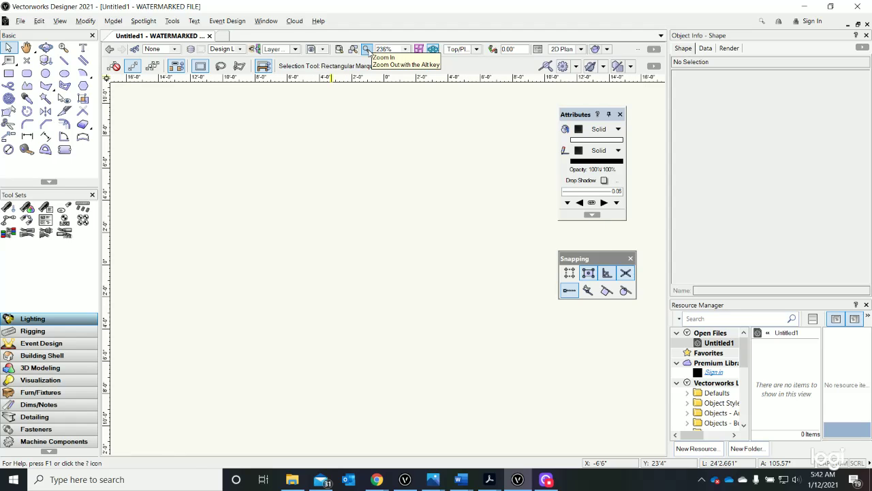
pyautogui.click(368, 52)
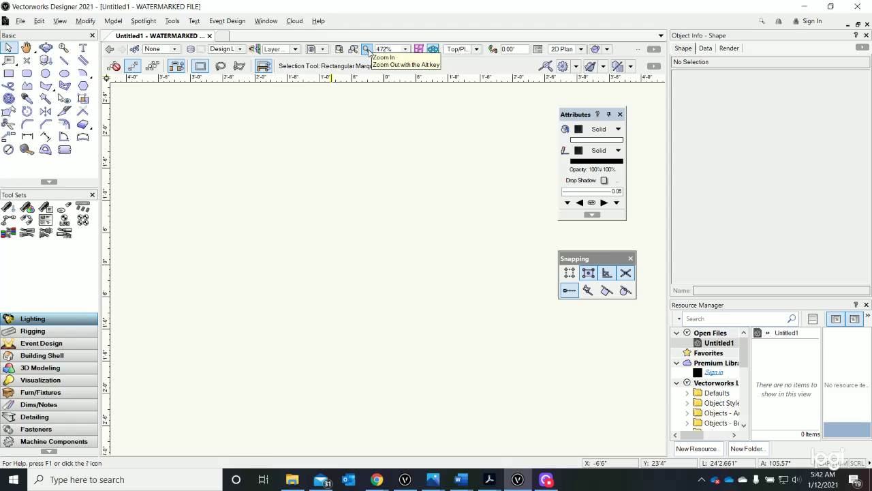
pyautogui.click(368, 51)
pyautogui.click(368, 52)
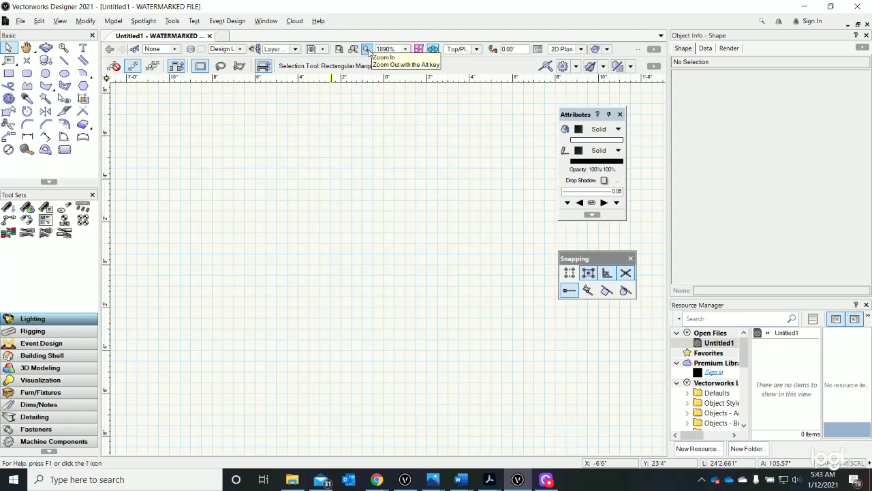
pyautogui.keyDown('alt'); pyautogui.click(368, 51); pyautogui.keyUp('alt')
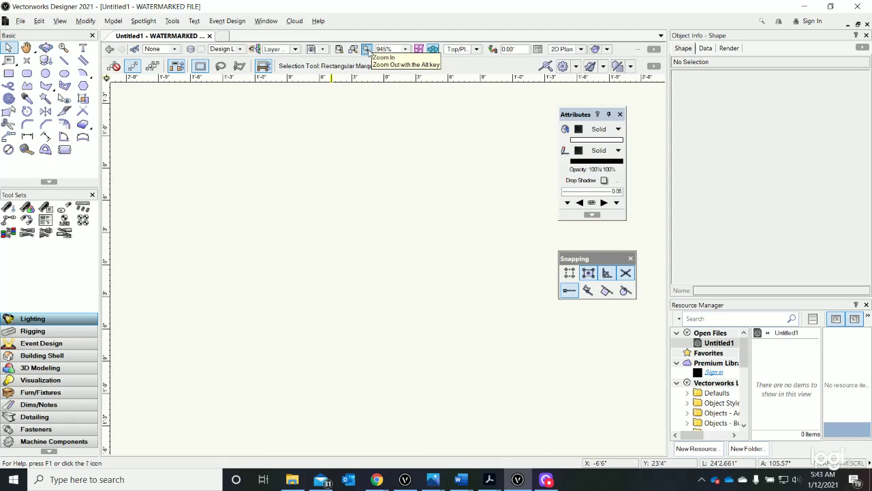
pyautogui.keyDown('alt'); pyautogui.click(368, 52); pyautogui.keyUp('alt')
pyautogui.keyDown('alt'); pyautogui.click(368, 52); pyautogui.keyUp('alt')
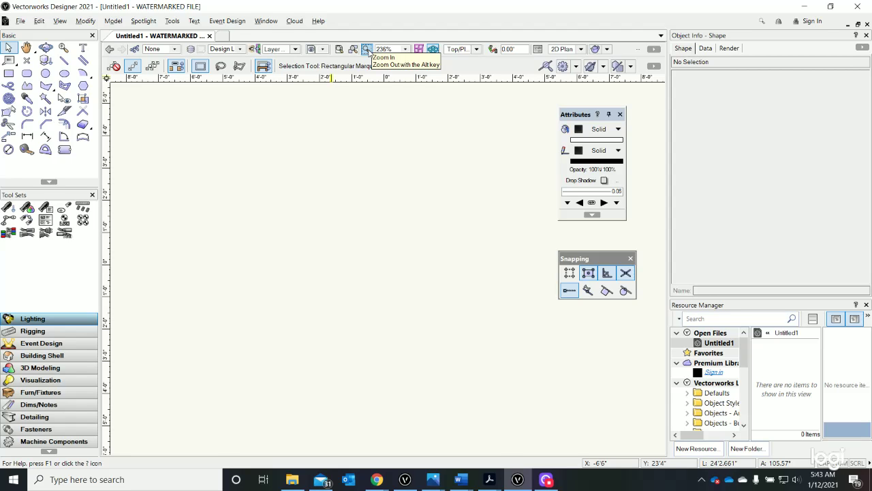
pyautogui.keyDown('alt'); pyautogui.click(368, 52); pyautogui.keyUp('alt')
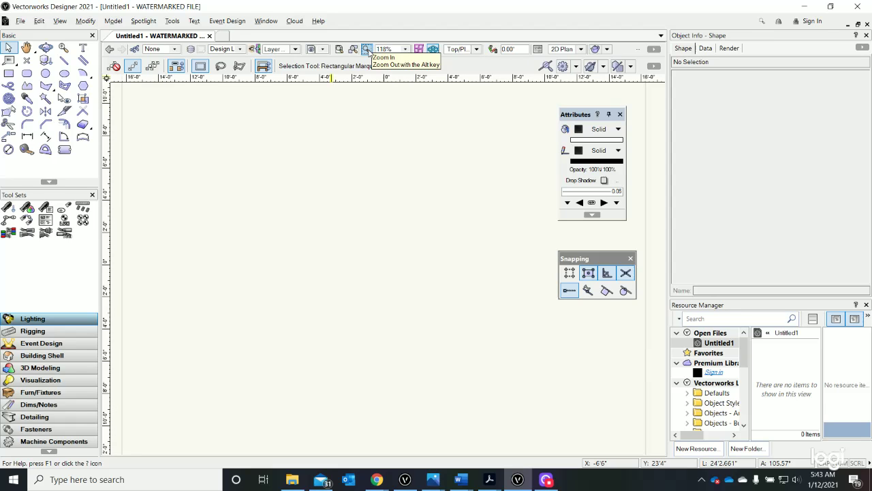
pyautogui.keyDown('alt'); pyautogui.click(368, 52); pyautogui.keyUp('alt')
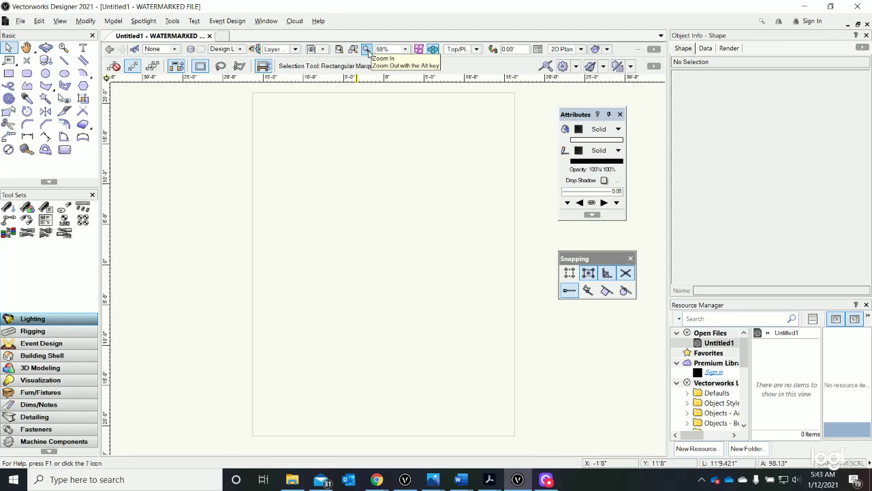